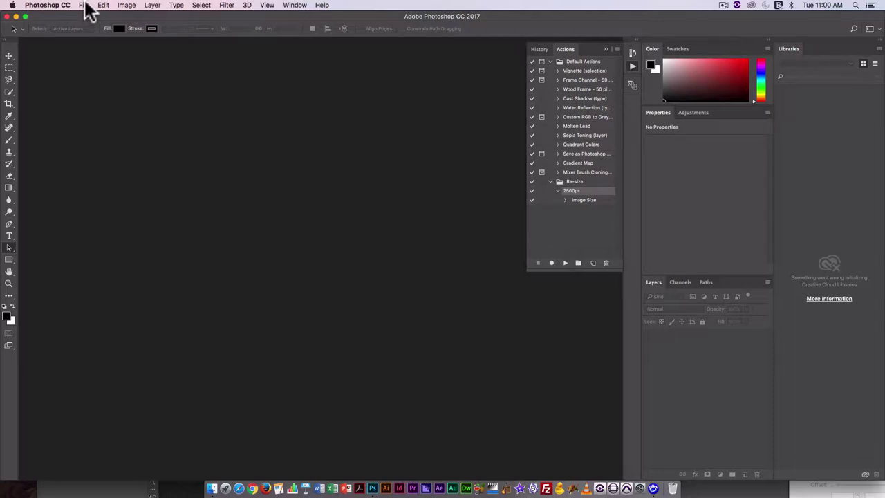
- Bring up the File > Automate submenu showing the PDF Presentation command
click(83, 5)
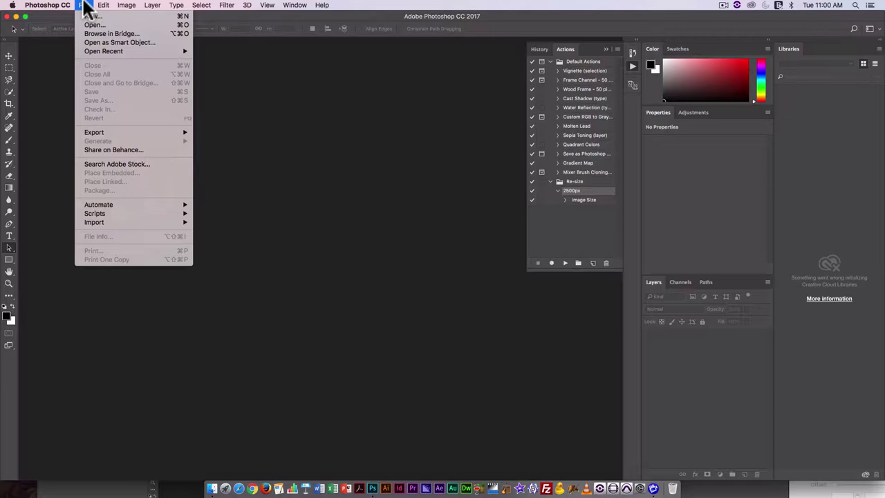
mouse_move(118, 203)
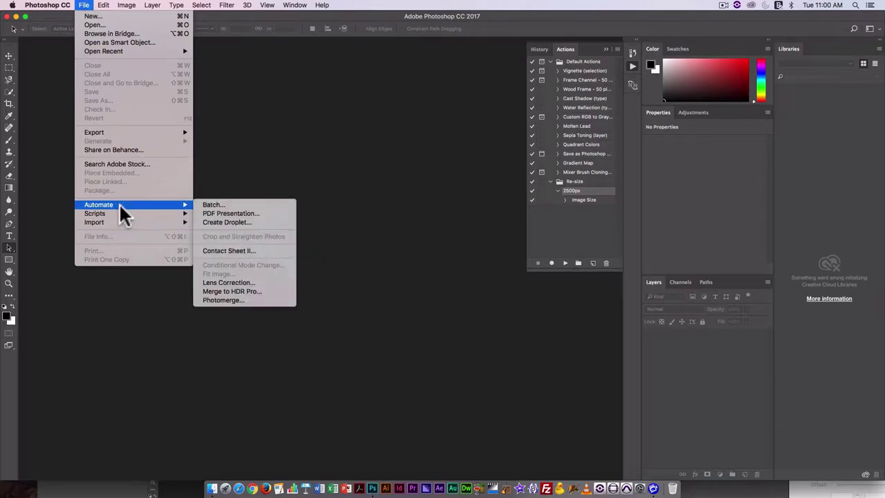
click(213, 214)
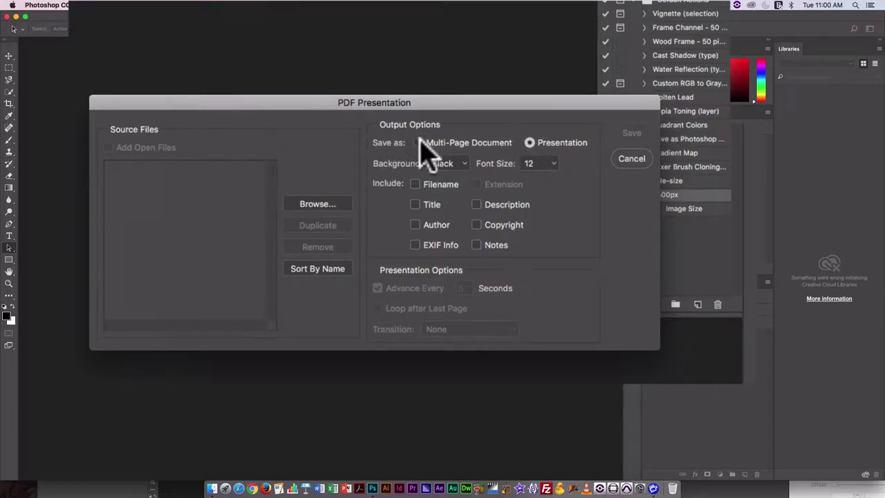
click(421, 142)
click(530, 142)
click(476, 224)
click(457, 164)
click(452, 161)
- Add 1.jpg through 36.jpg from 36Frames/Images as source files and inspect their order
click(317, 205)
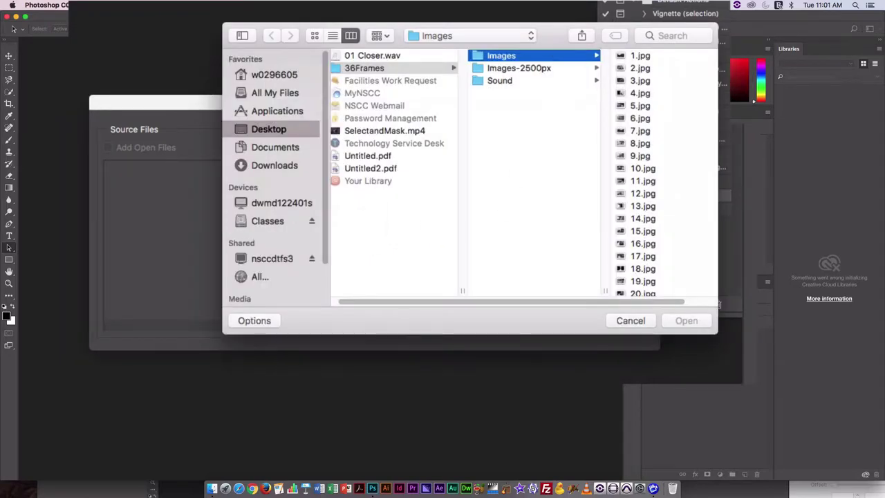
click(513, 100)
click(512, 58)
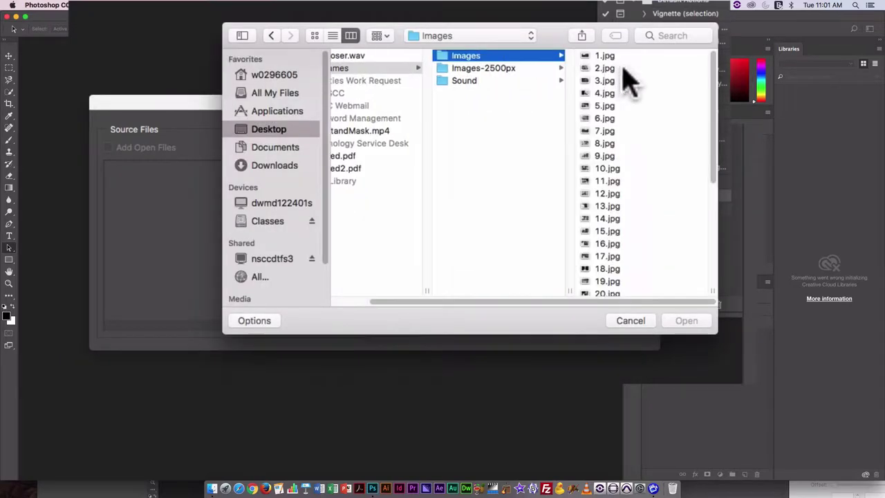
click(591, 56)
scroll(501, 159, down, 5)
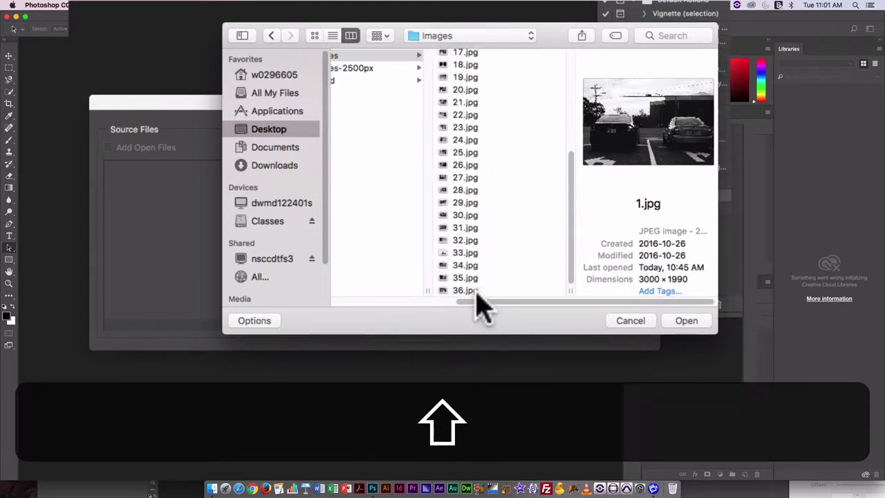
shift+click(477, 294)
click(686, 321)
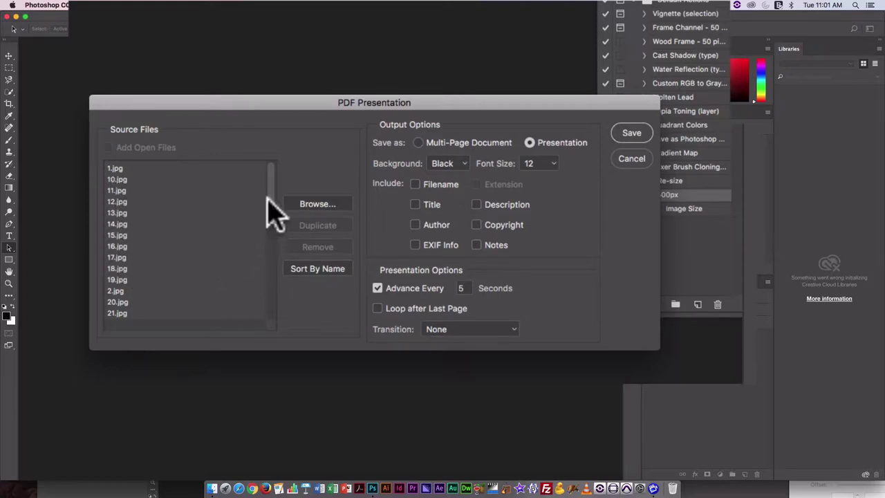
drag(270, 194, 263, 205)
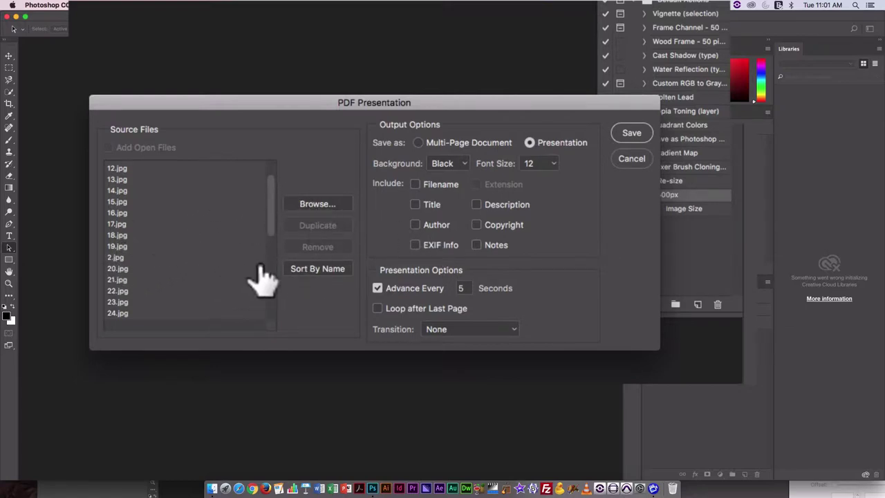
click(122, 292)
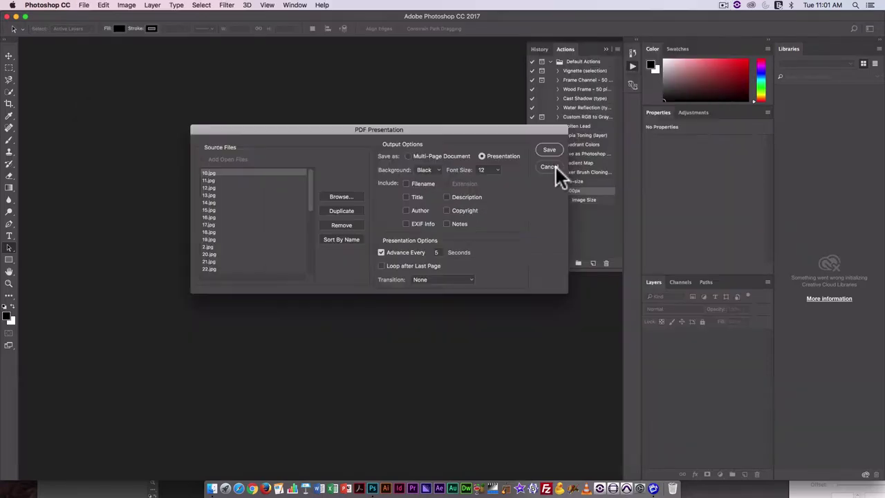
- Cancel the dialog and reopen File > Automate > PDF Presentation
click(631, 158)
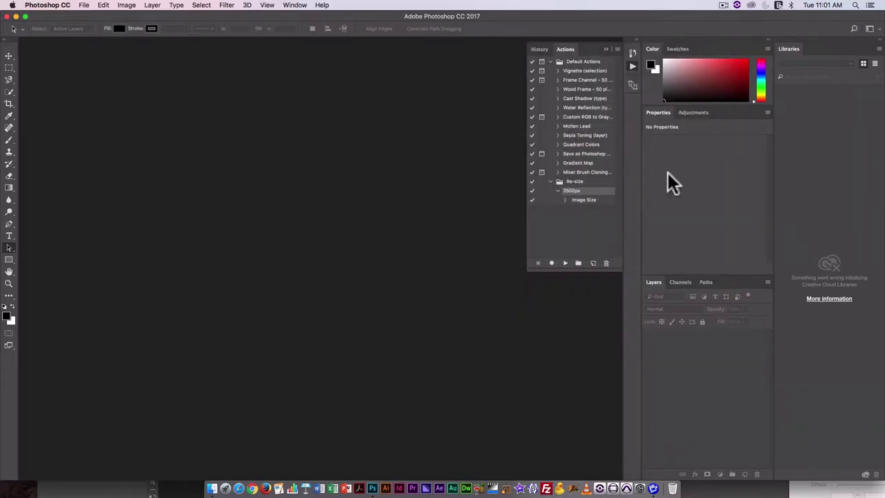
click(69, 5)
mouse_move(83, 6)
mouse_move(118, 214)
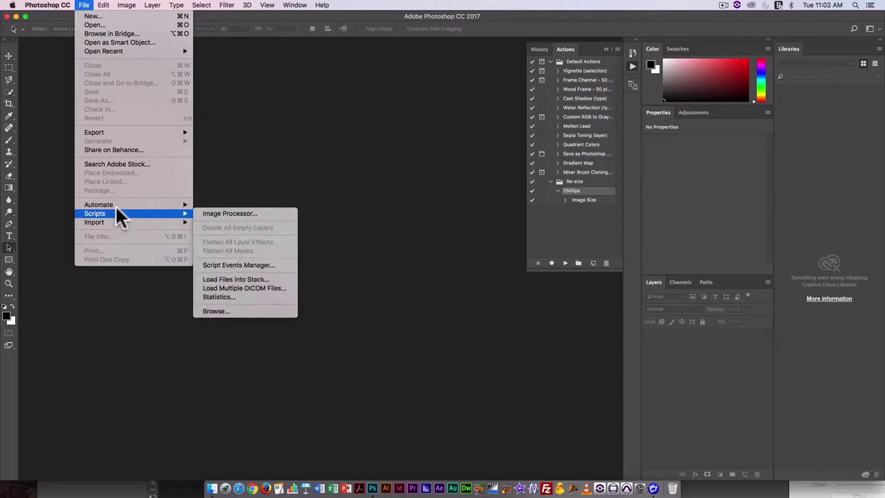
click(236, 211)
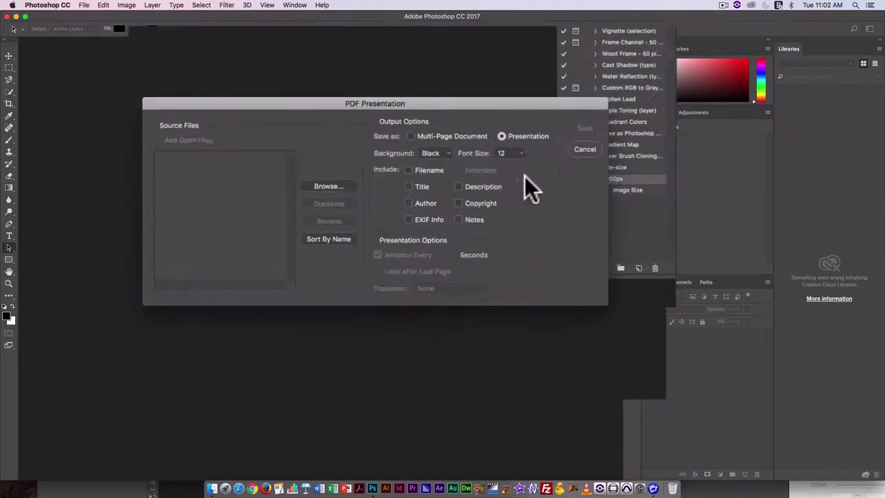
- Browse to 36Frames > Images-2500px and select 36Frames01.jpg through 36Frames36.jpg
click(320, 181)
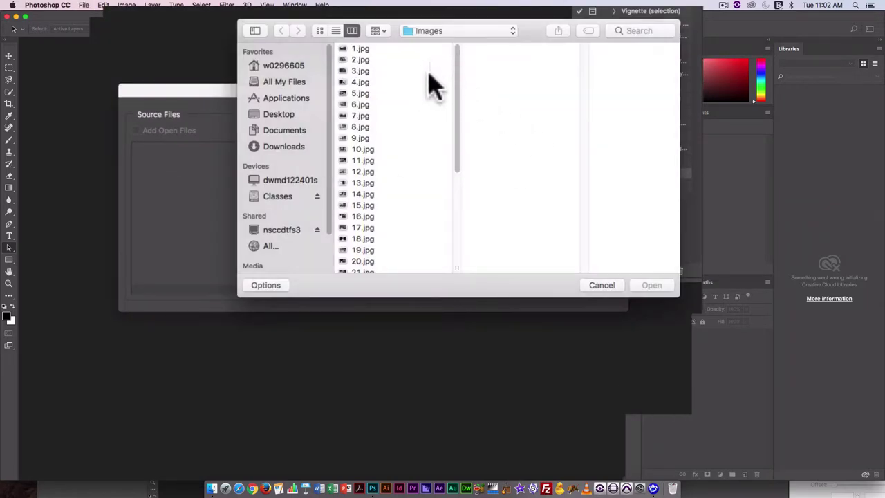
click(428, 32)
click(432, 44)
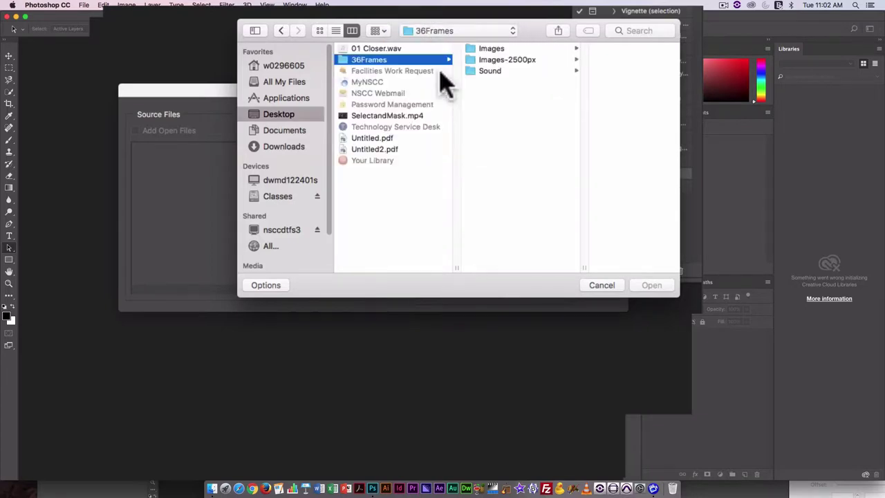
click(499, 60)
click(592, 52)
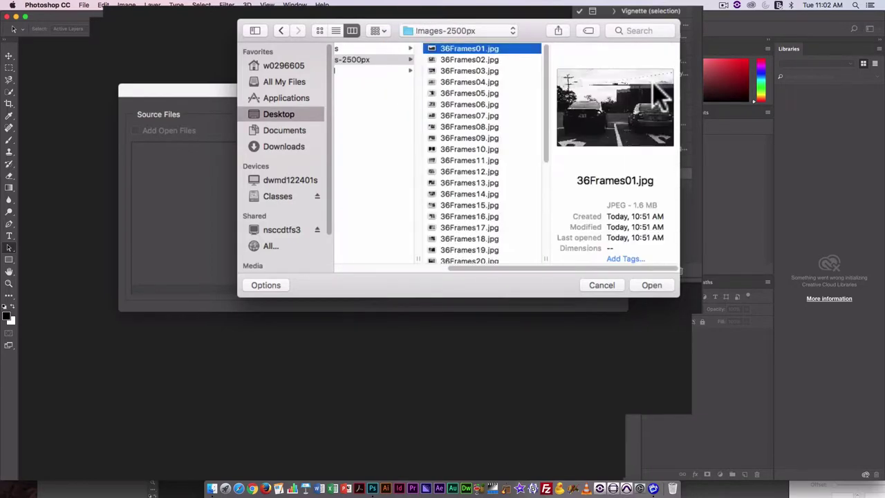
drag(546, 66, 523, 253)
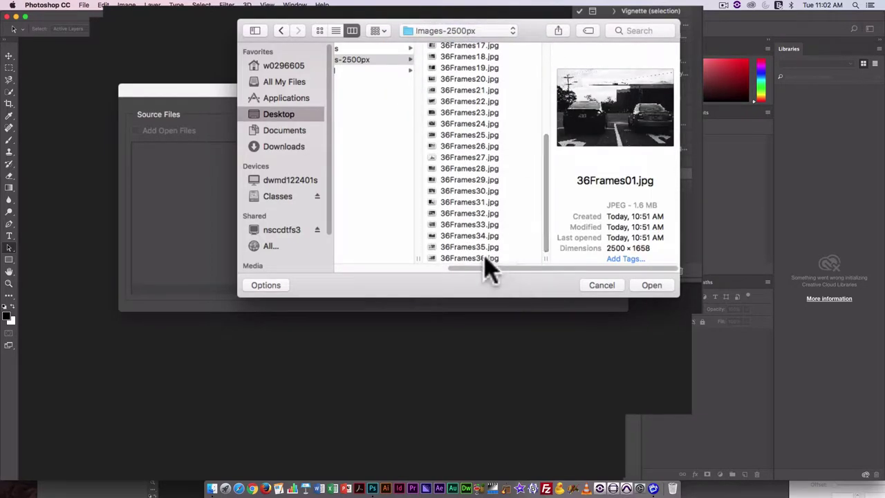
shift+click(489, 258)
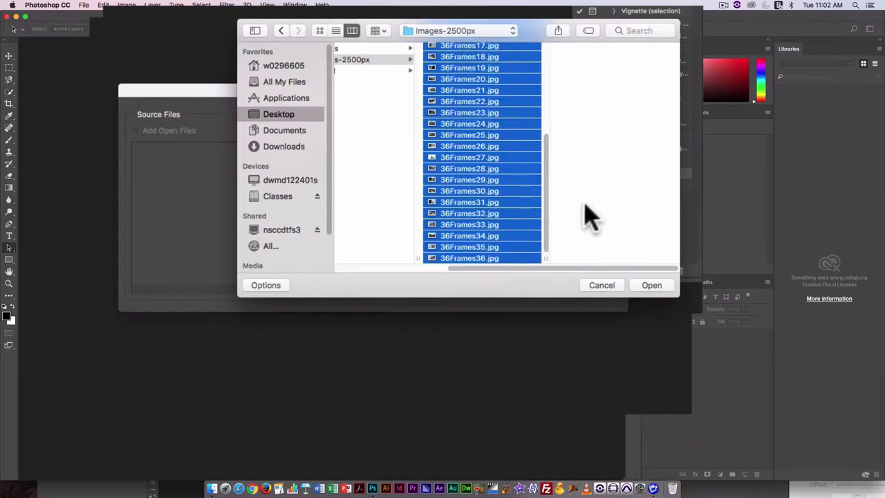
- Add the 36 frames as source files, verify their order, and keep Transition at None
click(654, 286)
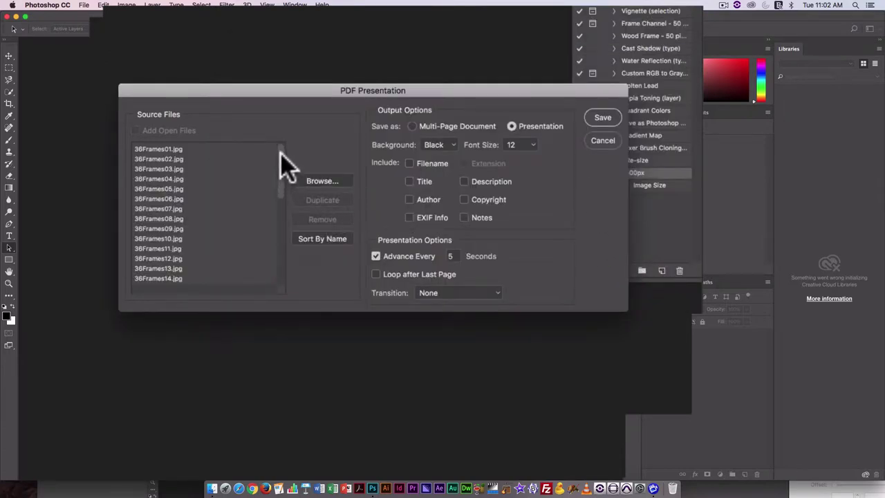
scroll(276, 177, up, 3)
drag(279, 163, 261, 55)
click(463, 293)
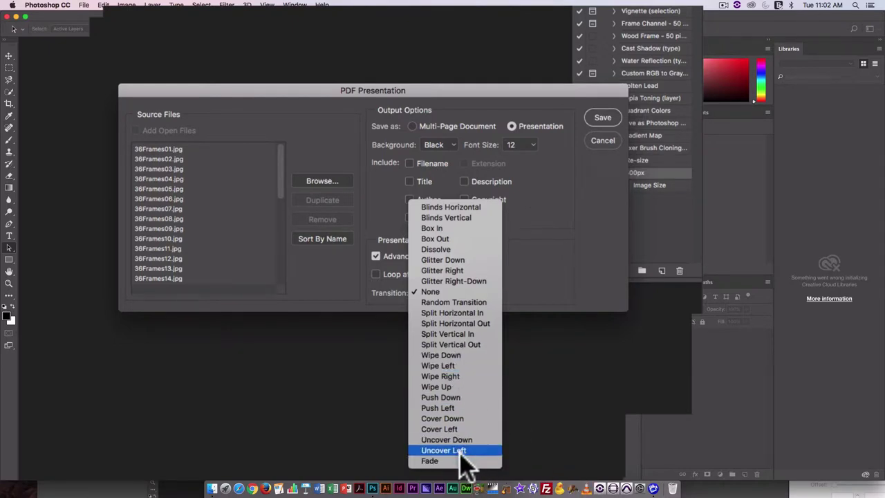
click(558, 260)
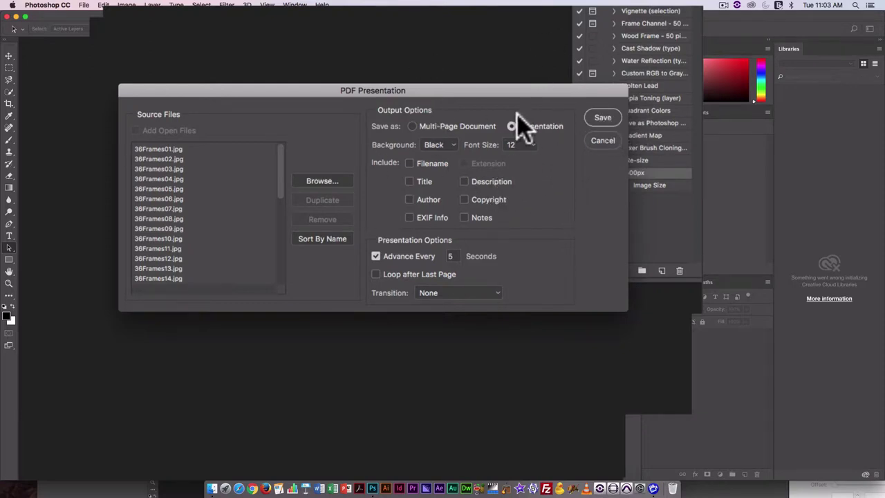
- Name the output 36FramesPresentation.pdf in the 36Frames folder, with the extension shown
click(601, 119)
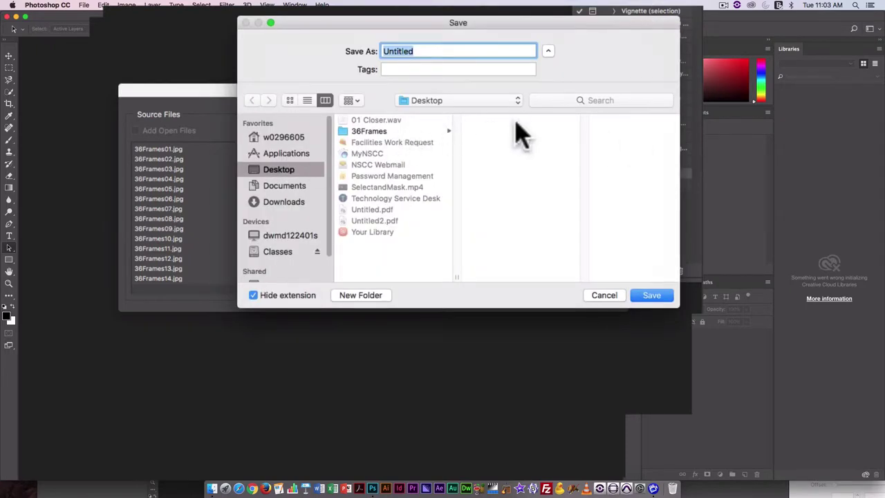
click(359, 132)
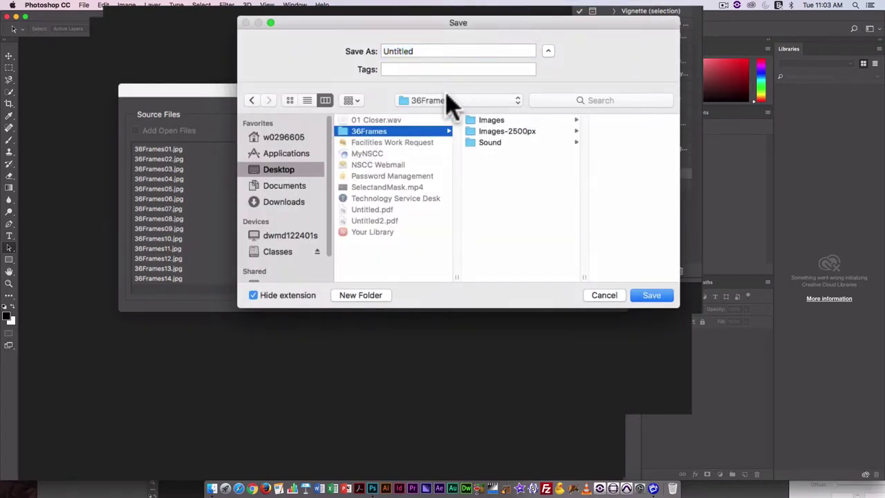
double_click(435, 49)
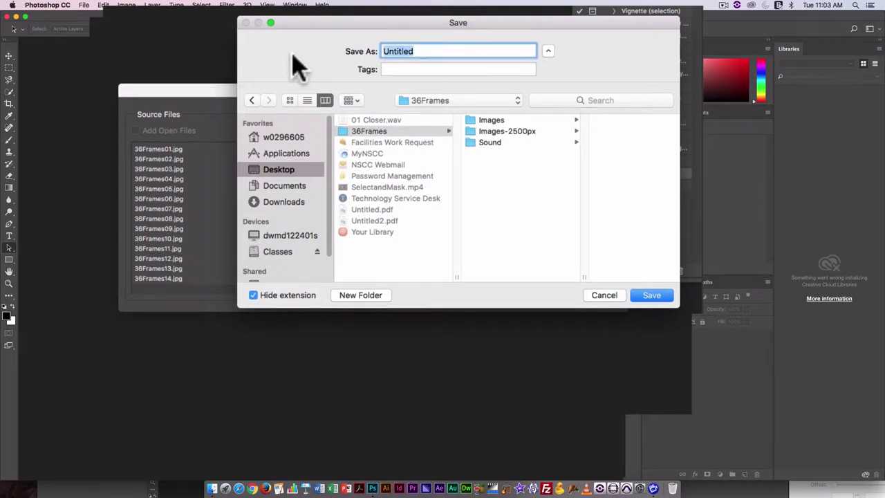
key(shift)
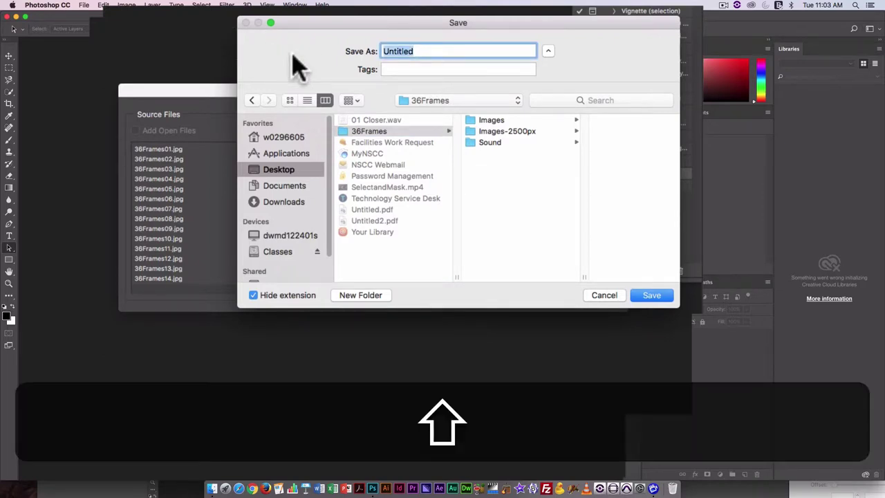
text(3)
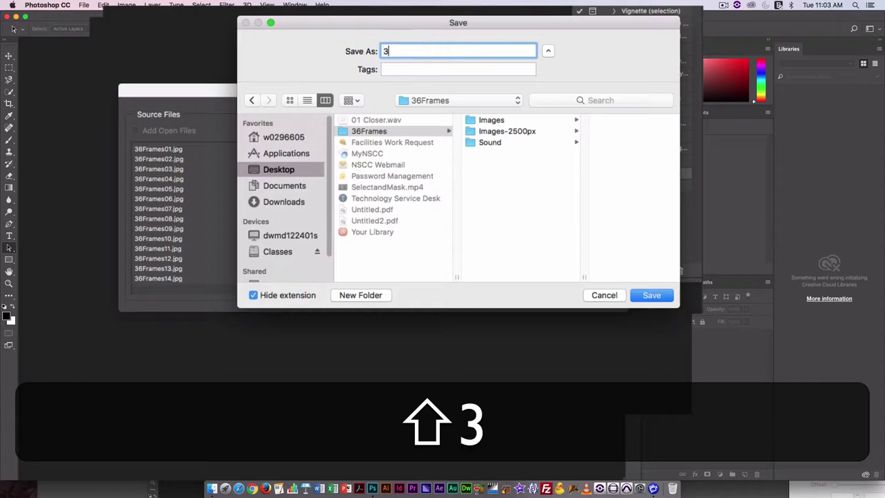
text(6Frame)
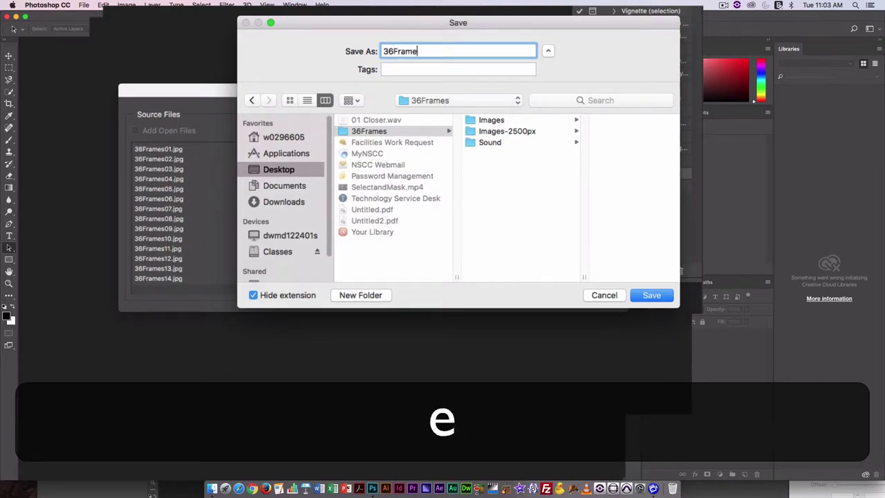
text(sPresentation)
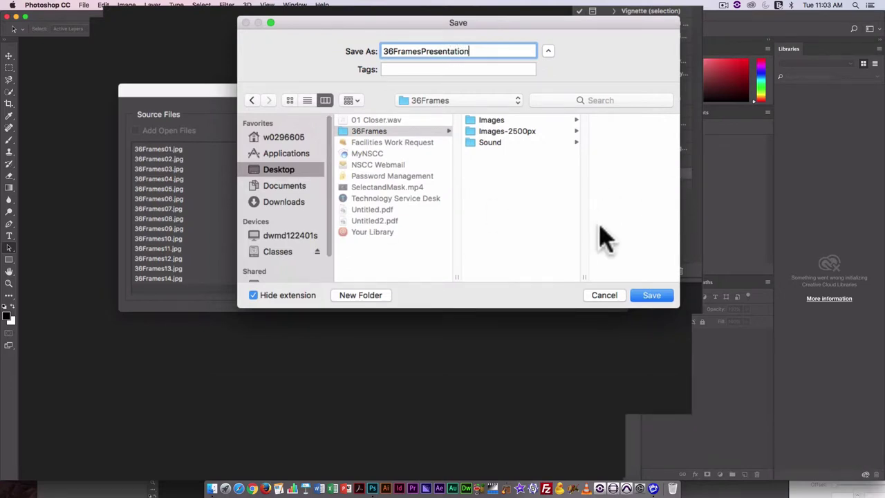
click(253, 295)
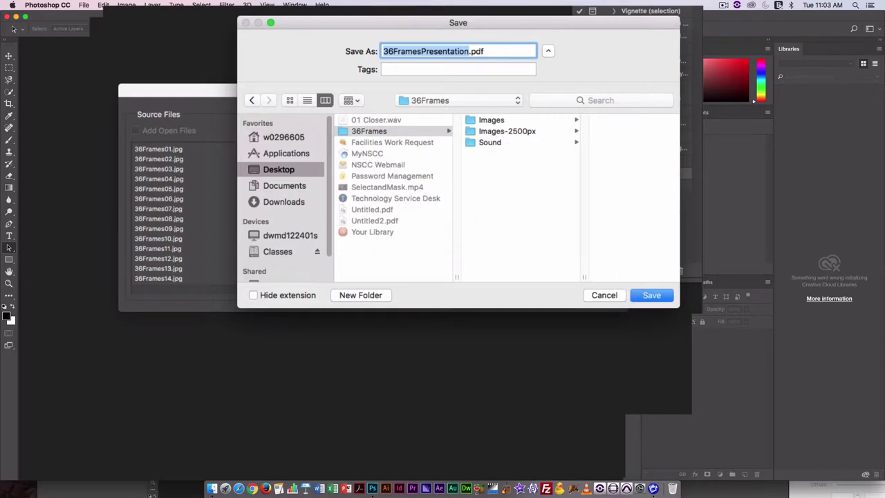
- Confirm the save and keep the [Smallest File Size] Adobe PDF preset
click(653, 295)
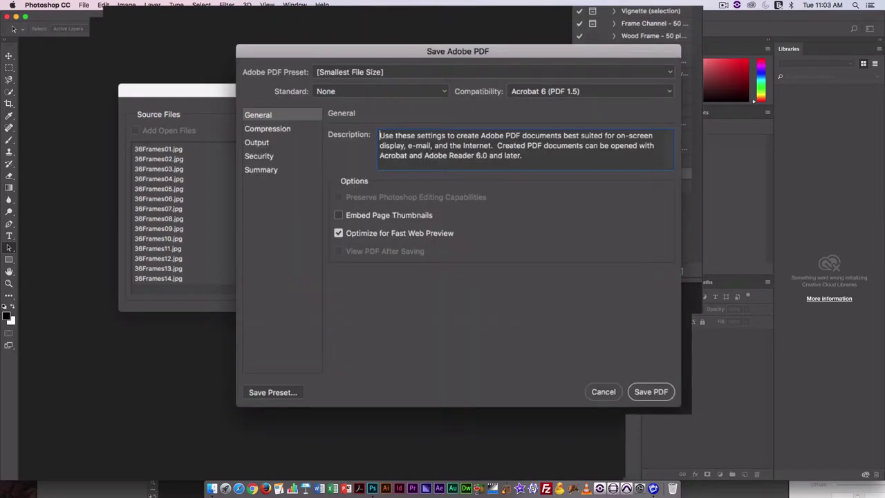
click(362, 73)
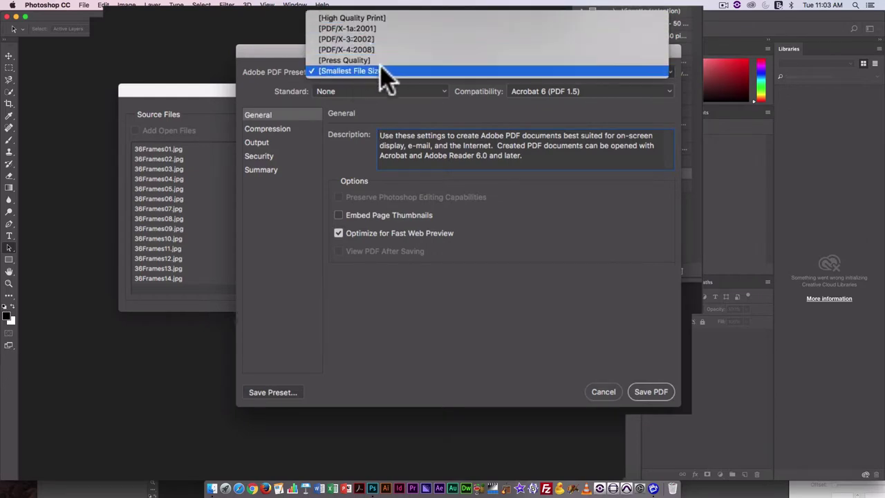
click(416, 84)
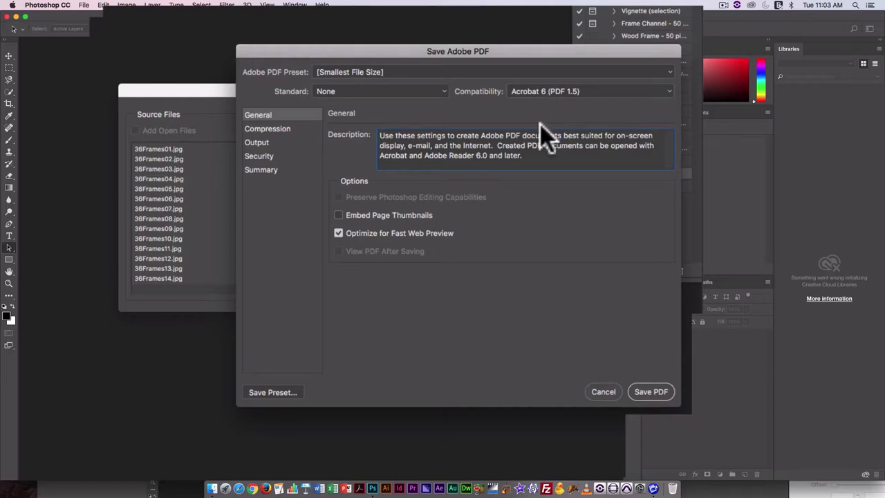
- Set Compression image quality to High, keeping JPEG and 100 ppi downsampling
click(277, 130)
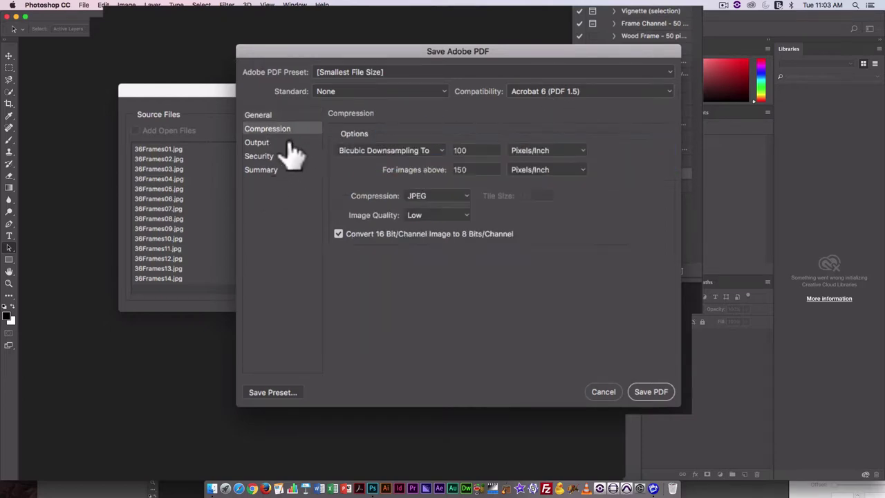
click(444, 212)
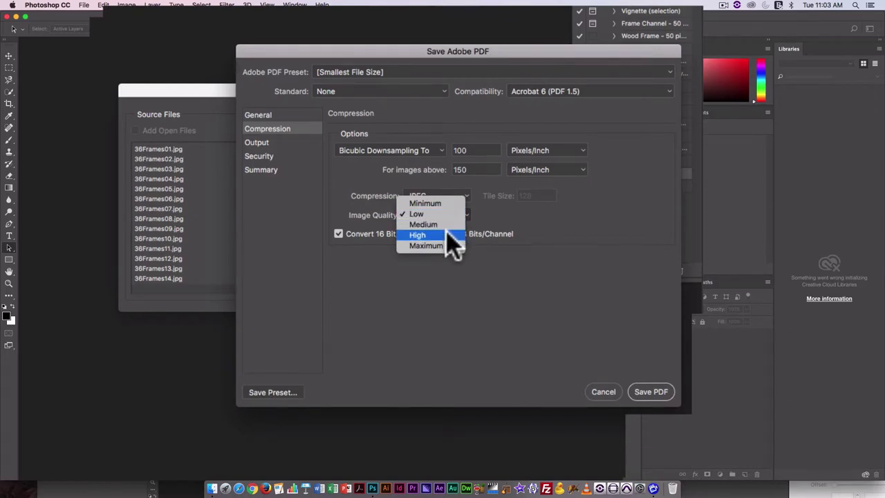
click(450, 236)
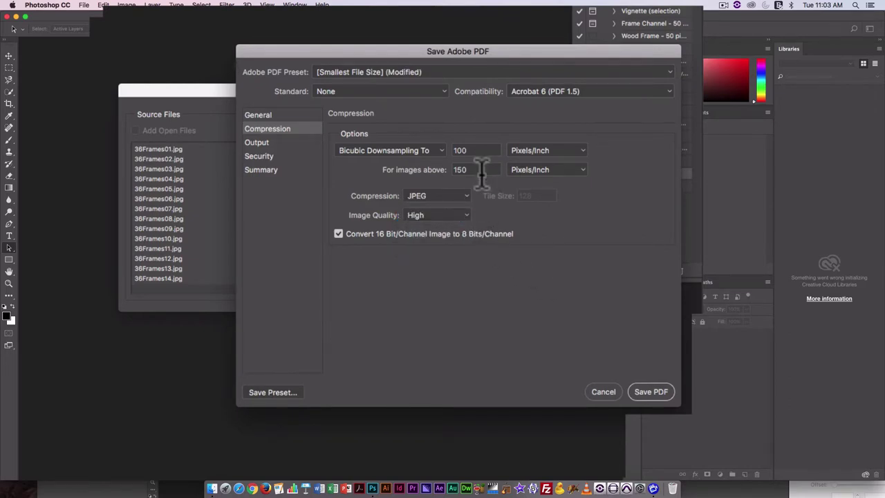
click(454, 218)
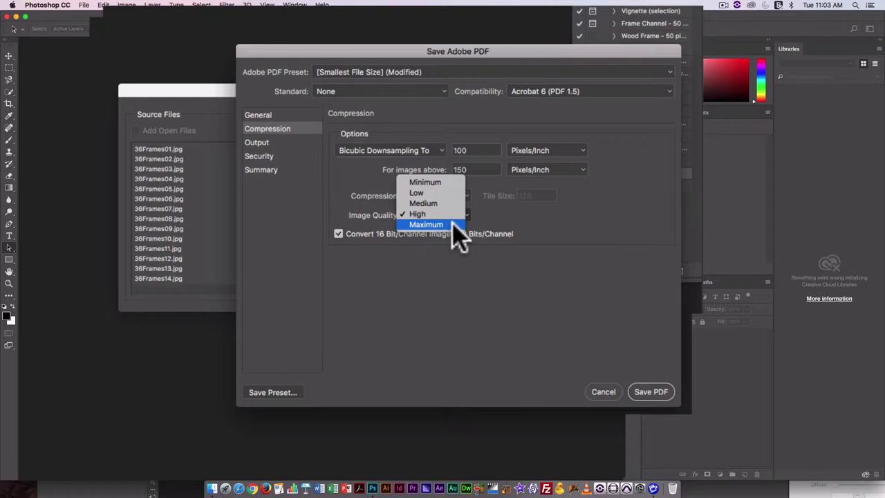
click(525, 219)
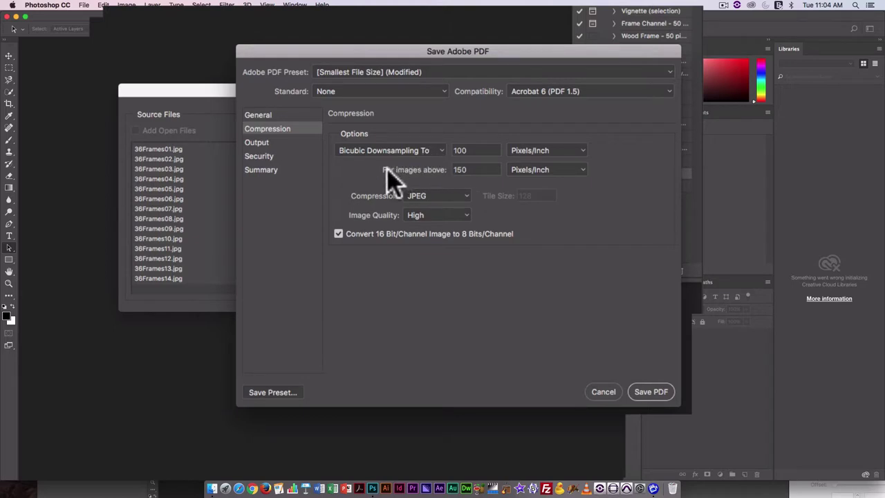
- Review the Output, Security and Summary panels, then generate the PDF with Save PDF
click(262, 144)
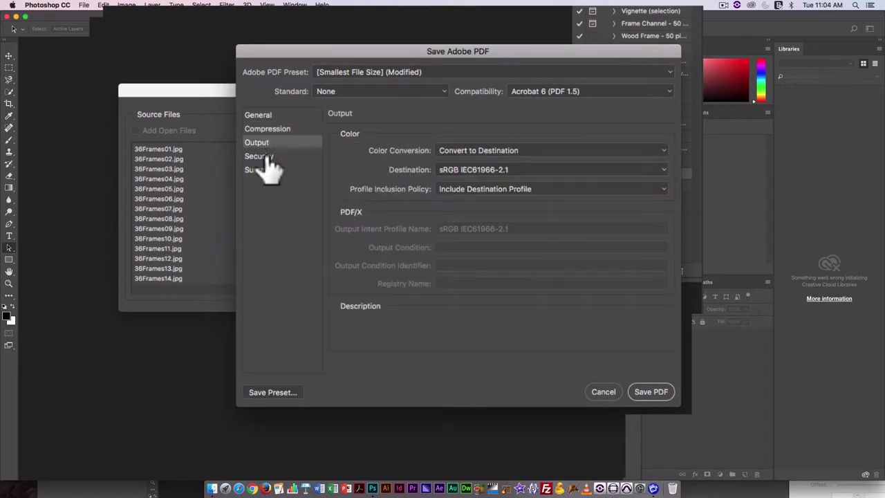
click(262, 158)
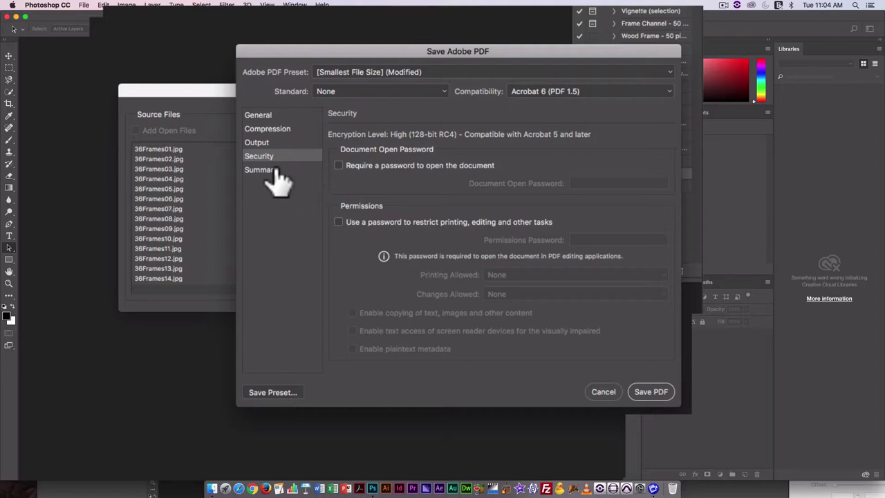
click(275, 172)
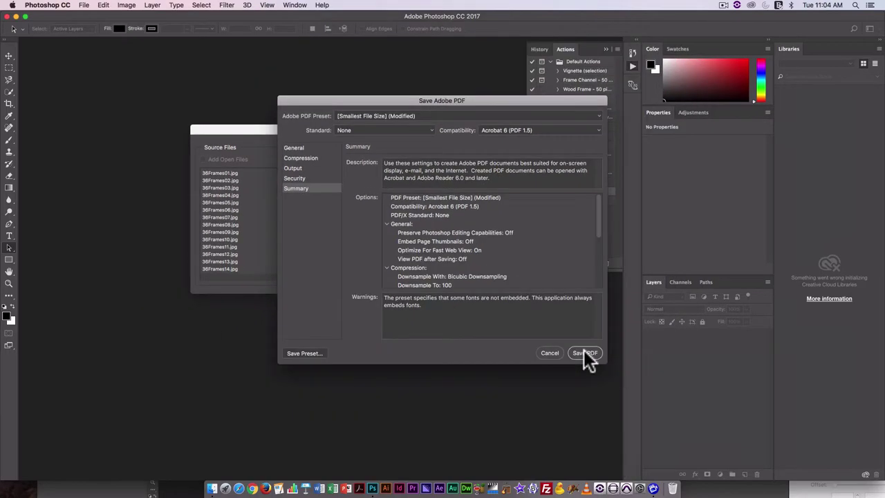
click(650, 392)
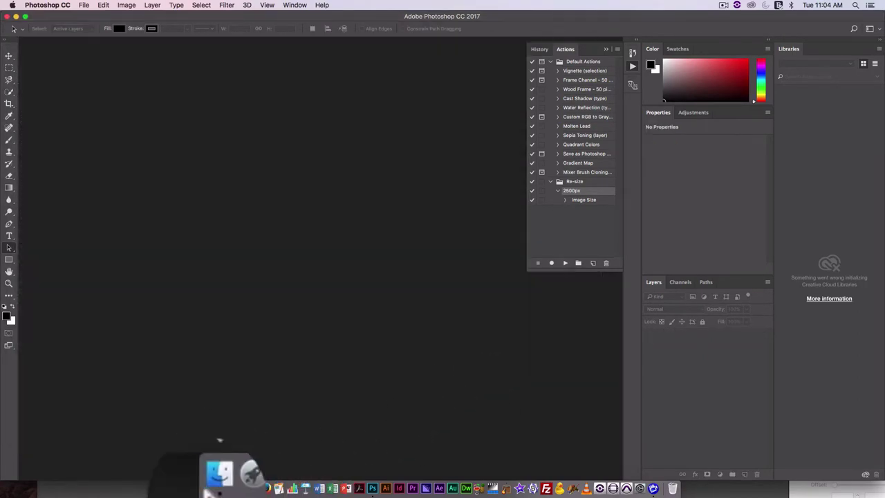
- Locate and select 36FramesPresentation.pdf (16.6 MB) in Finder's 36Frames folder
click(214, 488)
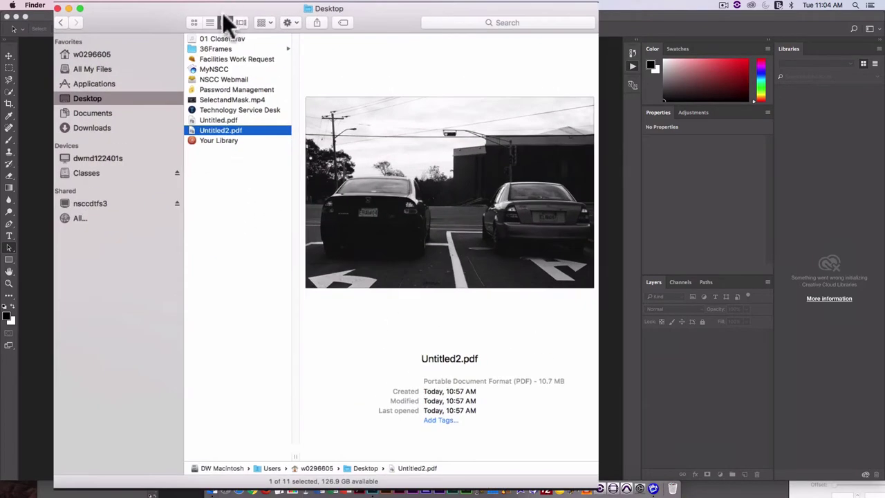
click(215, 55)
click(215, 47)
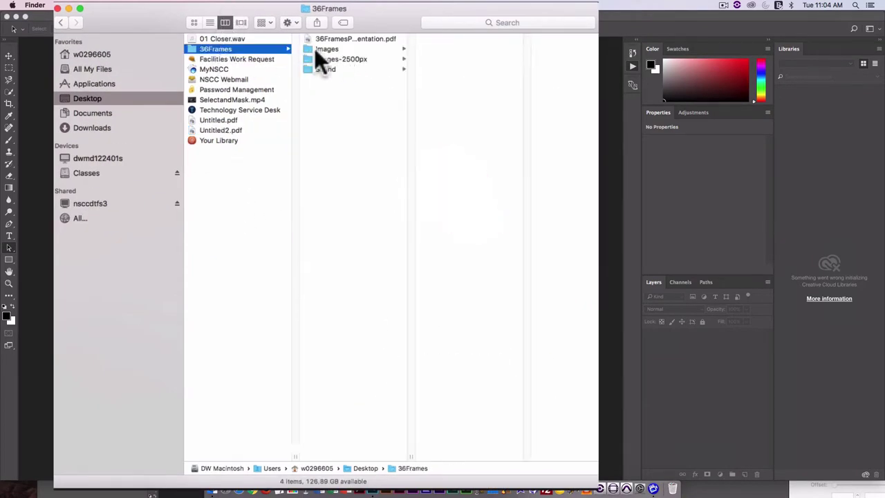
click(345, 38)
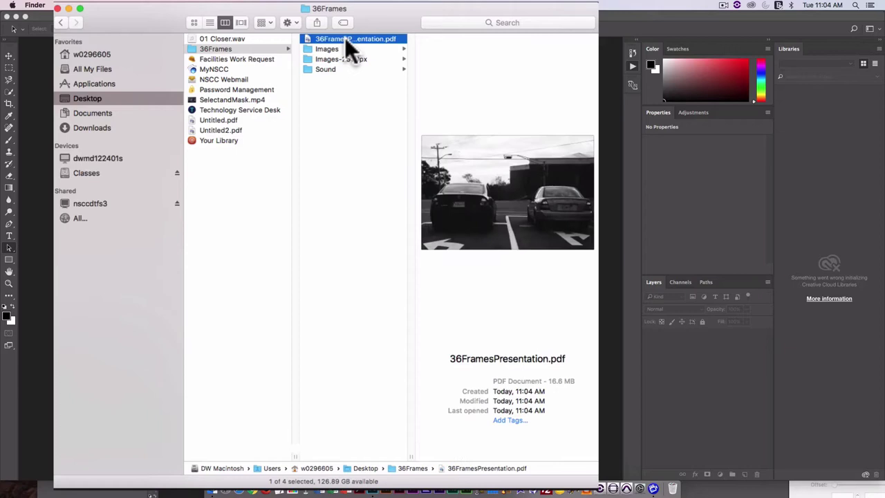
click(345, 38)
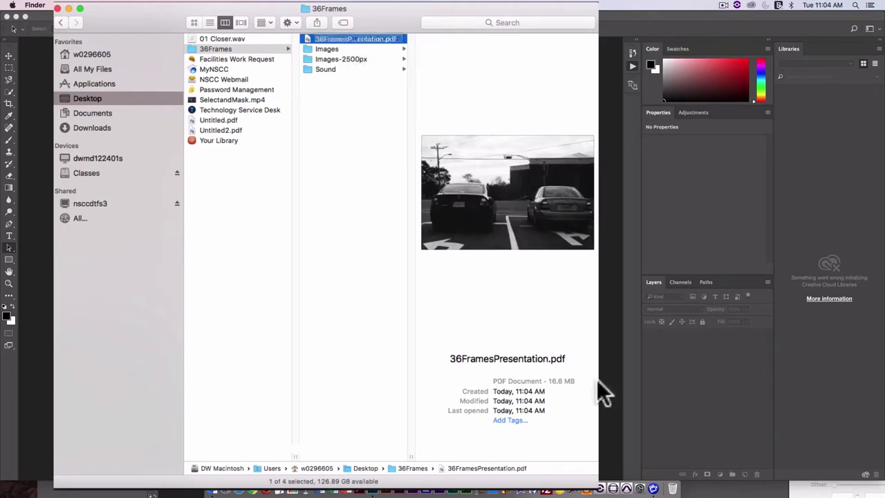
key(Return)
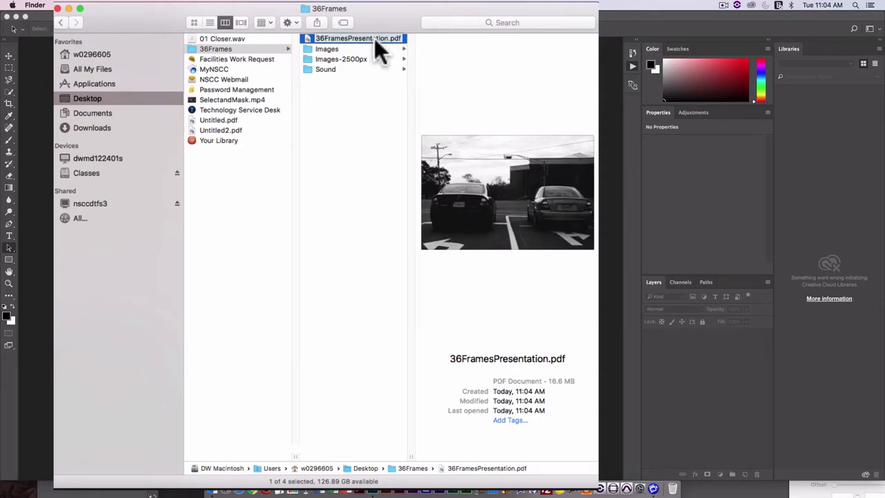
- Open 36FramesPresentation.pdf in Preview, view pages 2–4, and return to page 1
double_click(317, 38)
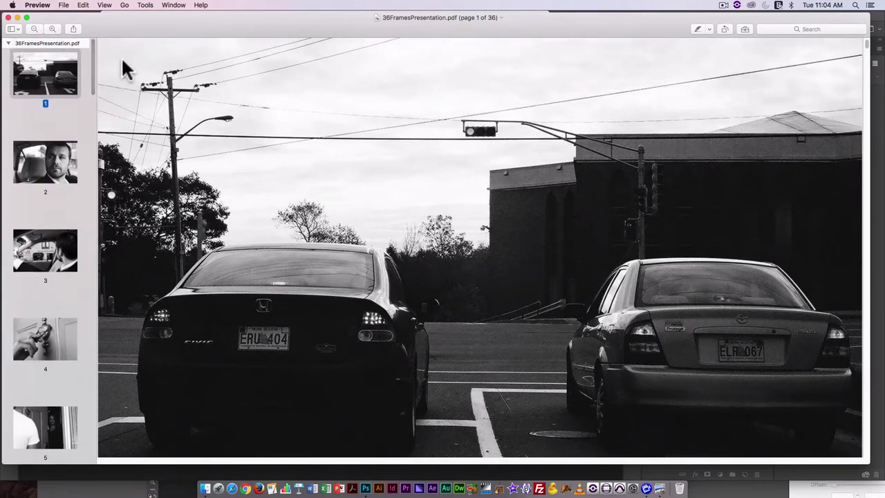
scroll(122, 65, down, 2)
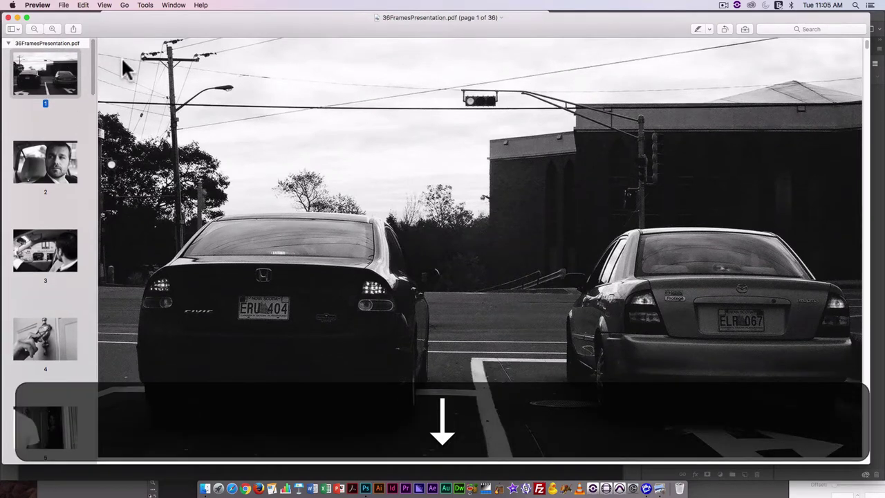
click(59, 162)
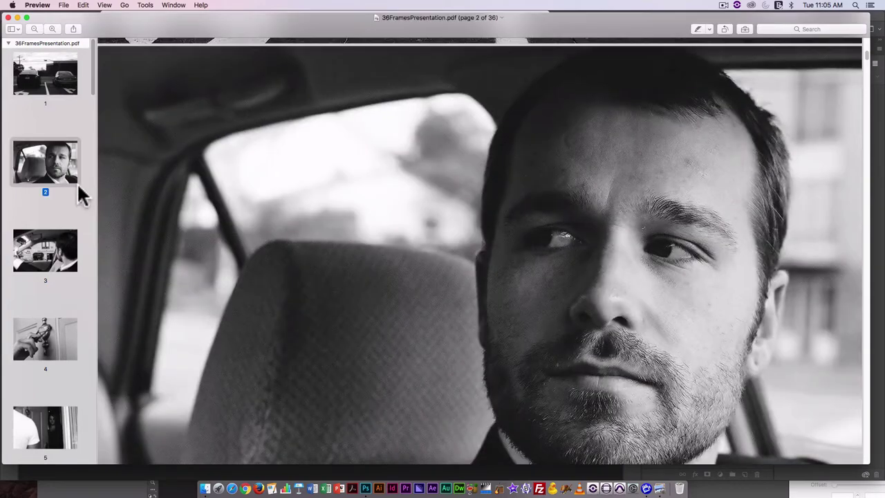
click(52, 253)
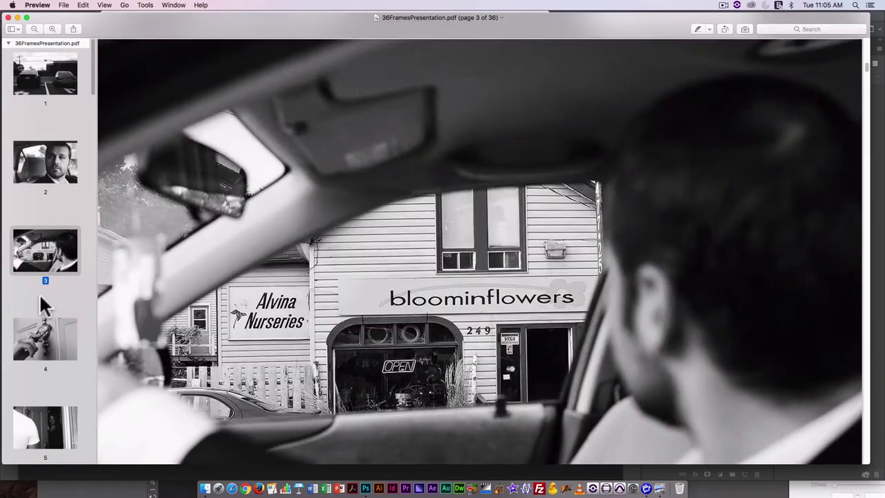
click(47, 332)
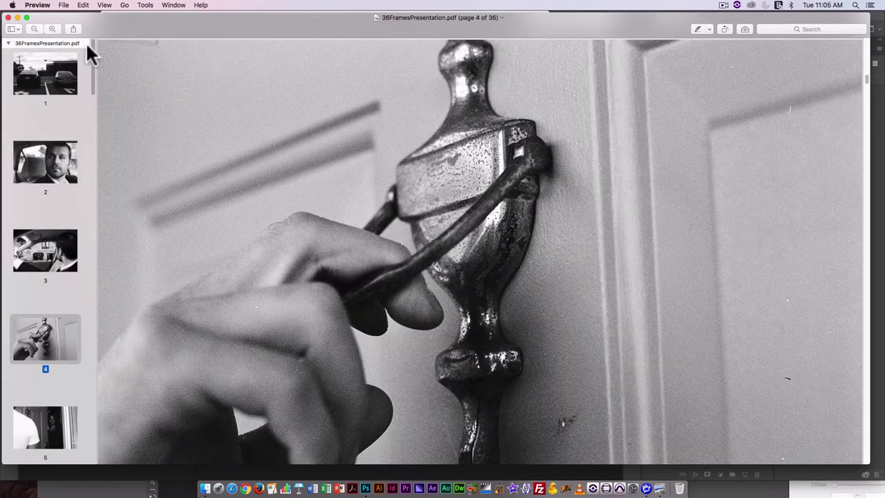
key(Home)
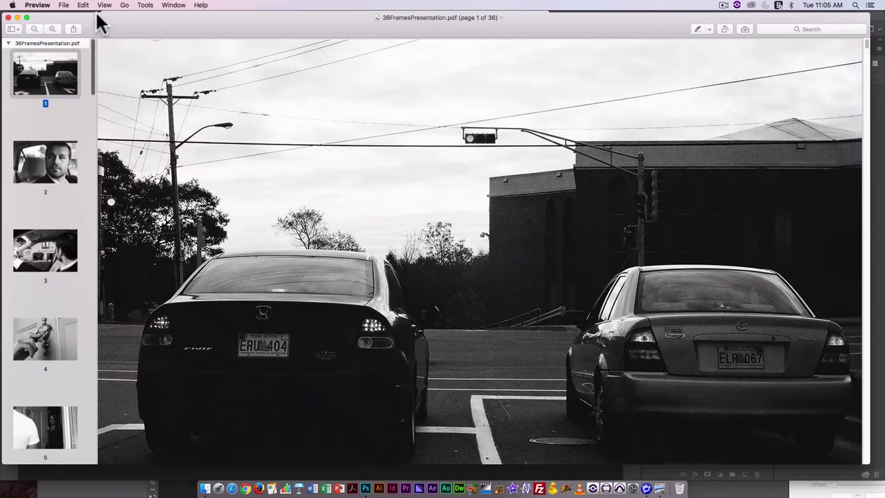
click(125, 6)
- Run 36FramesPresentation.pdf as a Preview slideshow, then return to the window at page 13
mouse_move(105, 5)
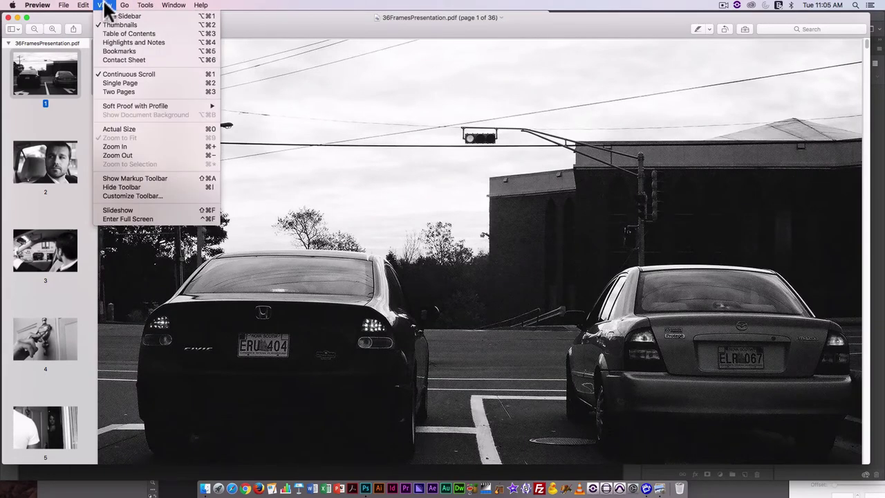
click(125, 209)
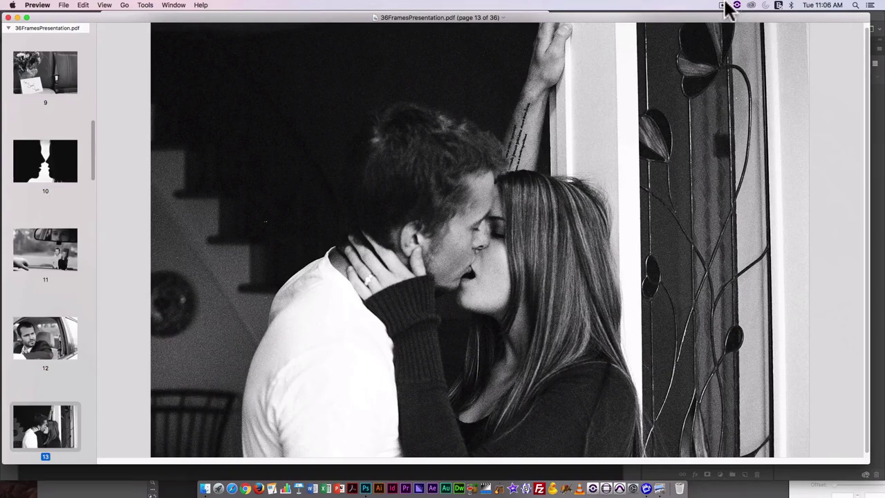
click(723, 6)
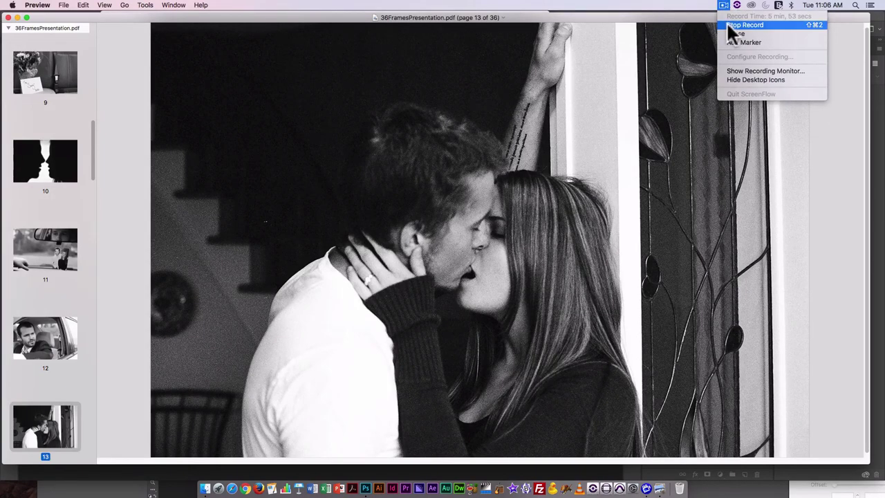